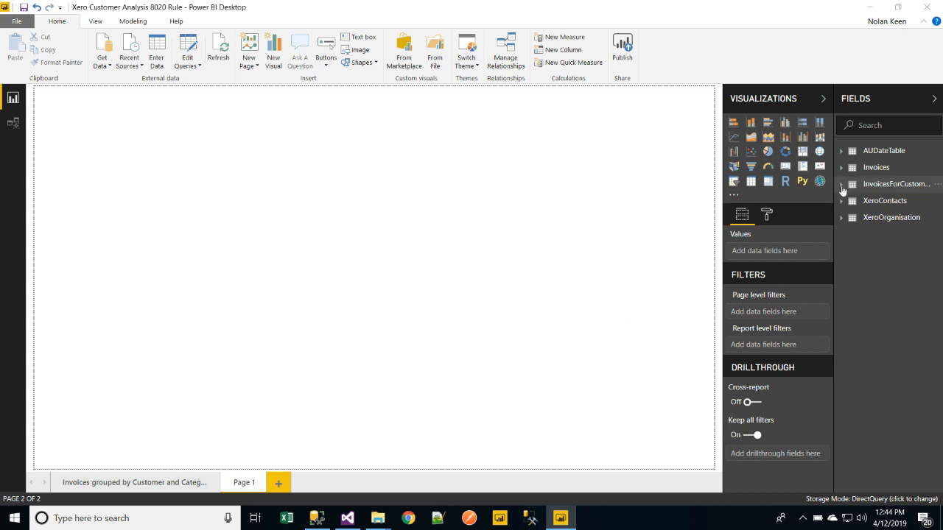
Step: Create an enlarged pie chart of subtotalsummedandanonymised by anonymous_contact_name from the grouped customer analysis invoices table
{"action": "left_click_drag", "start_coordinate": [834, 188], "coordinate": [783, 193]}
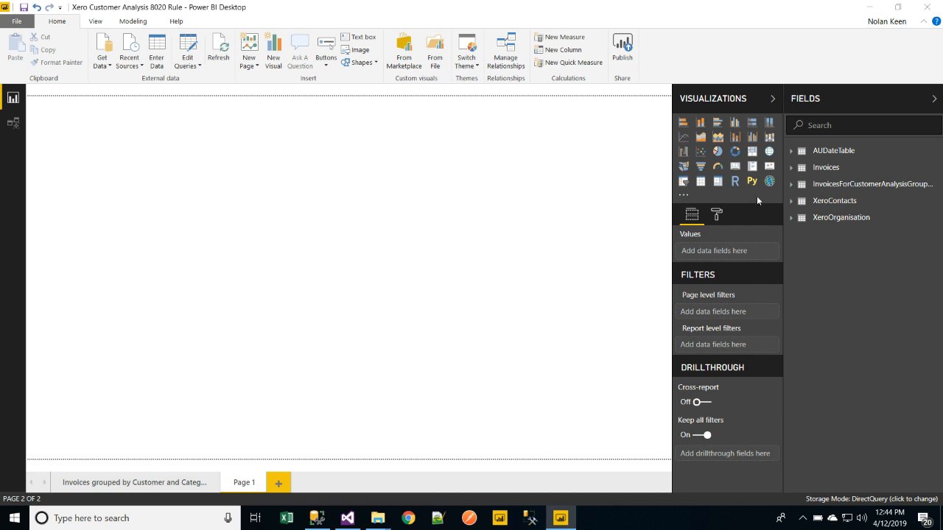
{"action": "left_click", "coordinate": [823, 193]}
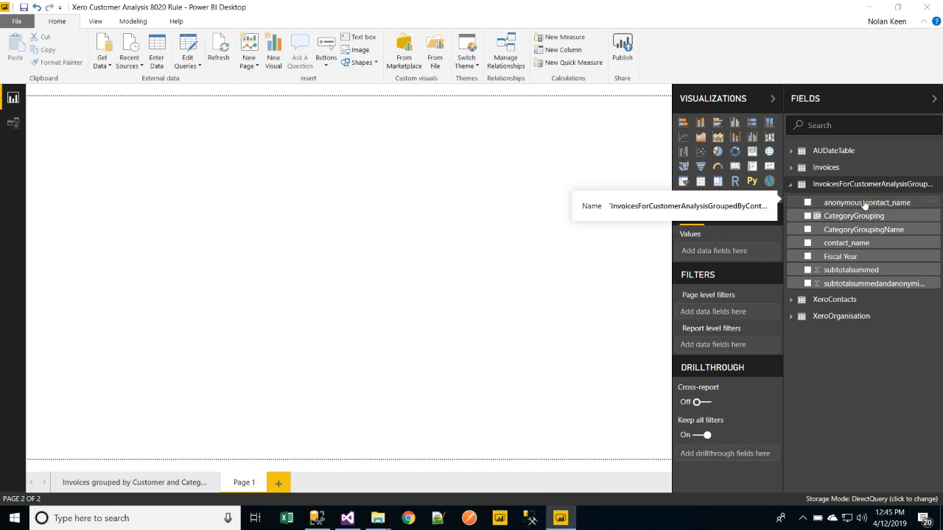
{"action": "left_click_drag", "start_coordinate": [865, 205], "coordinate": [154, 196]}
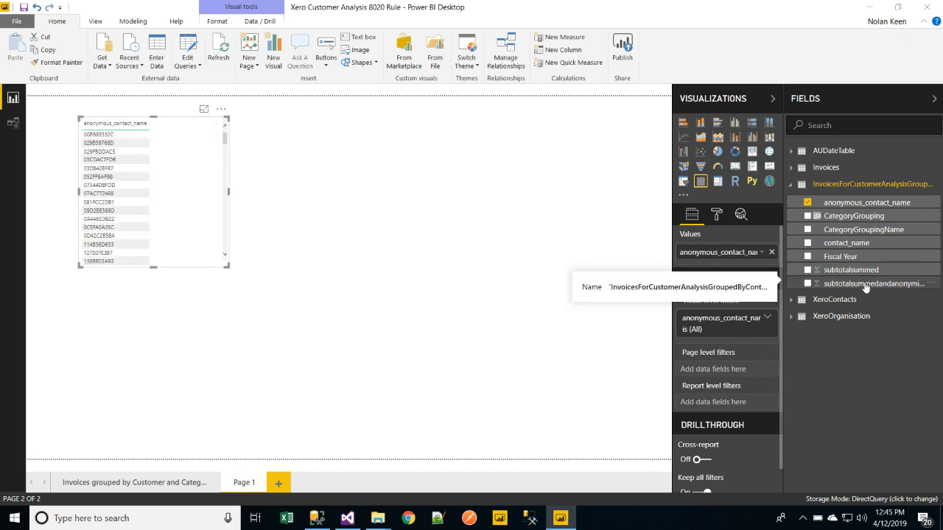
{"action": "left_click_drag", "start_coordinate": [866, 287], "coordinate": [753, 258]}
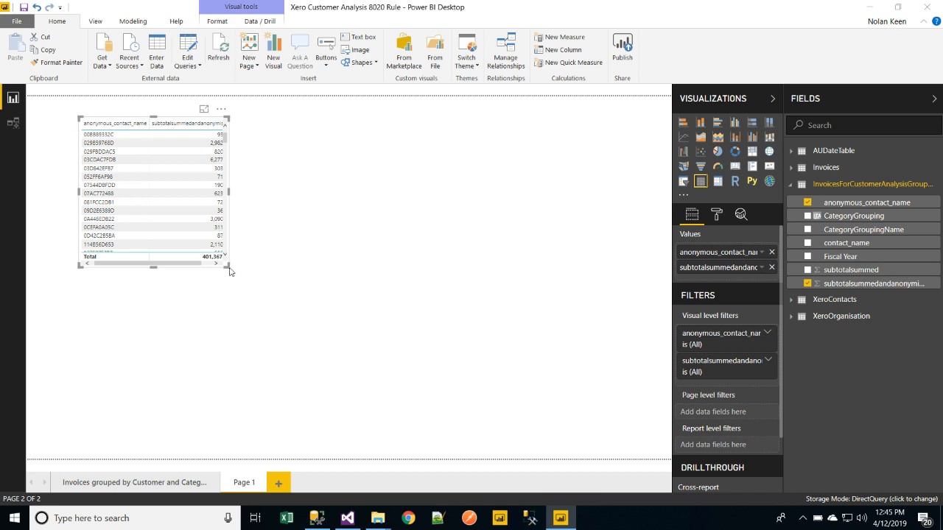
{"action": "left_click_drag", "start_coordinate": [228, 265], "coordinate": [284, 309]}
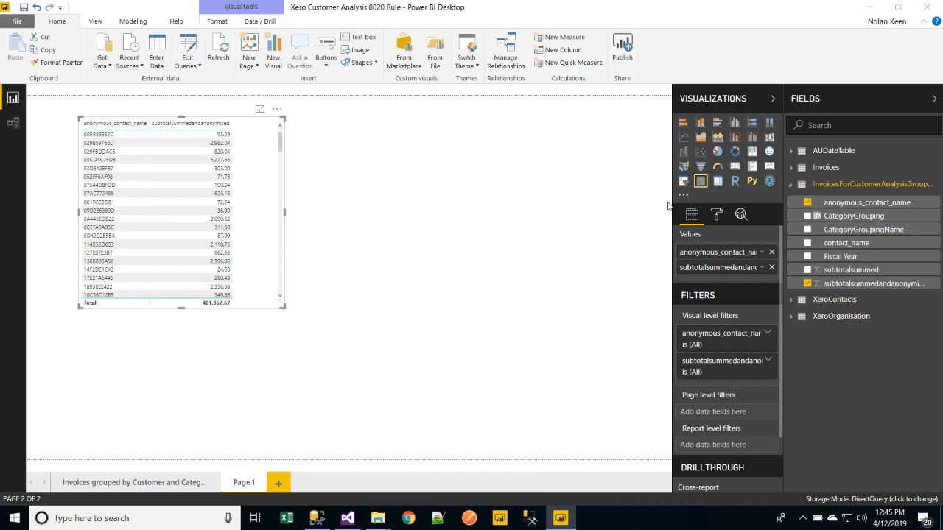
{"action": "left_click", "coordinate": [719, 153]}
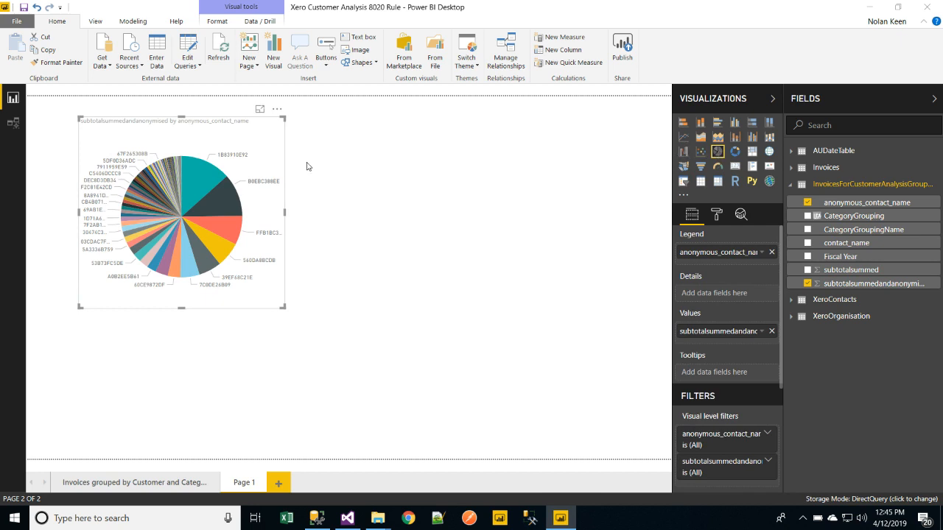
Step: Review the full SWITCH formula behind the CategoryGrouping column
{"action": "left_click", "coordinate": [878, 215]}
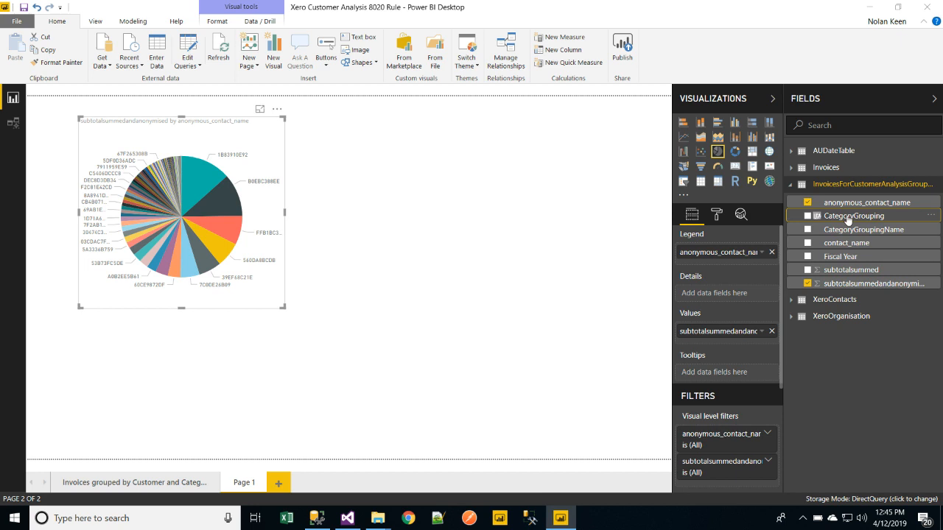
{"action": "left_click", "coordinate": [848, 219]}
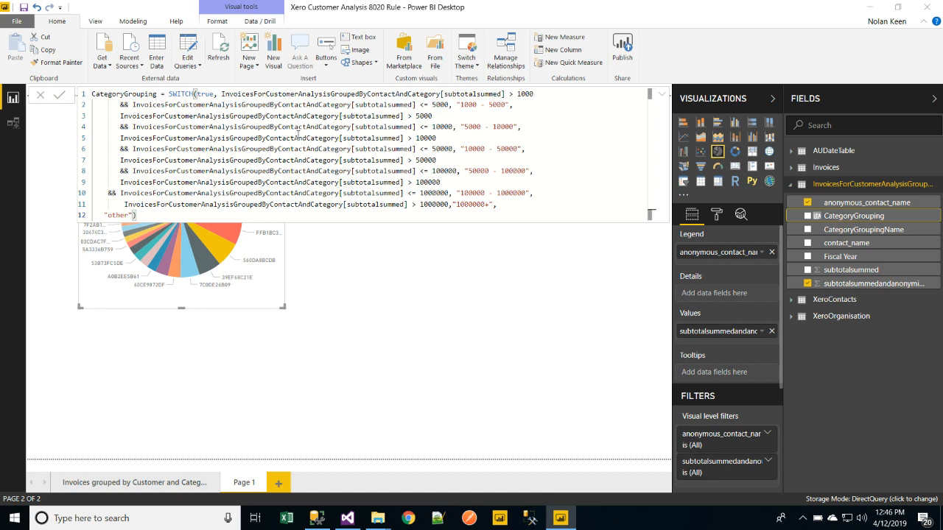
{"action": "left_click", "coordinate": [662, 98]}
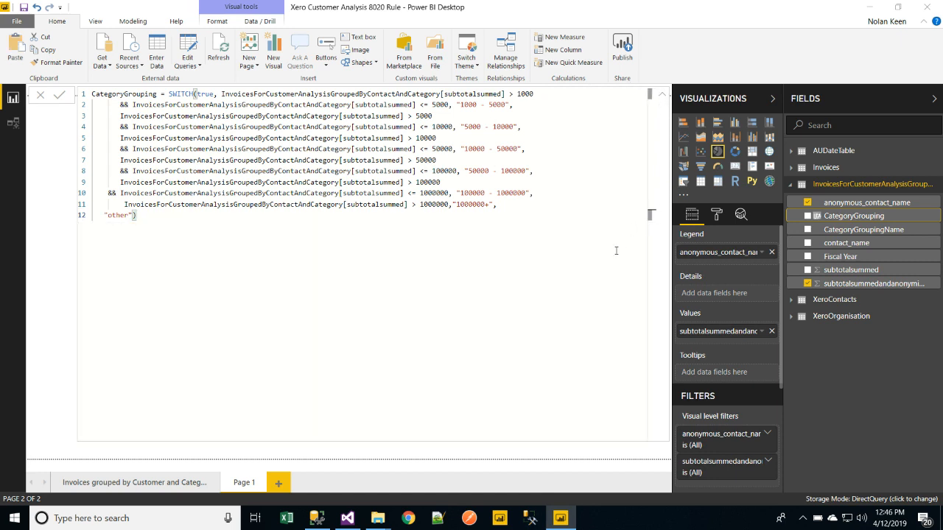
{"action": "left_click", "coordinate": [662, 97]}
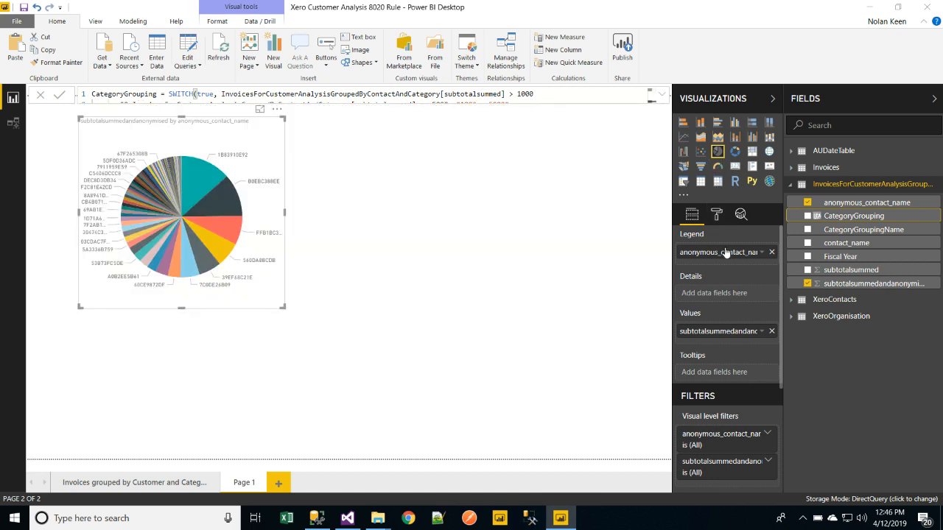
Step: Add CategoryGrouping above anonymous_contact_name in the pie chart's legend and move the chart to the page's upper-left corner, about X 28, Y 29
{"action": "left_click_drag", "start_coordinate": [844, 219], "coordinate": [726, 252]}
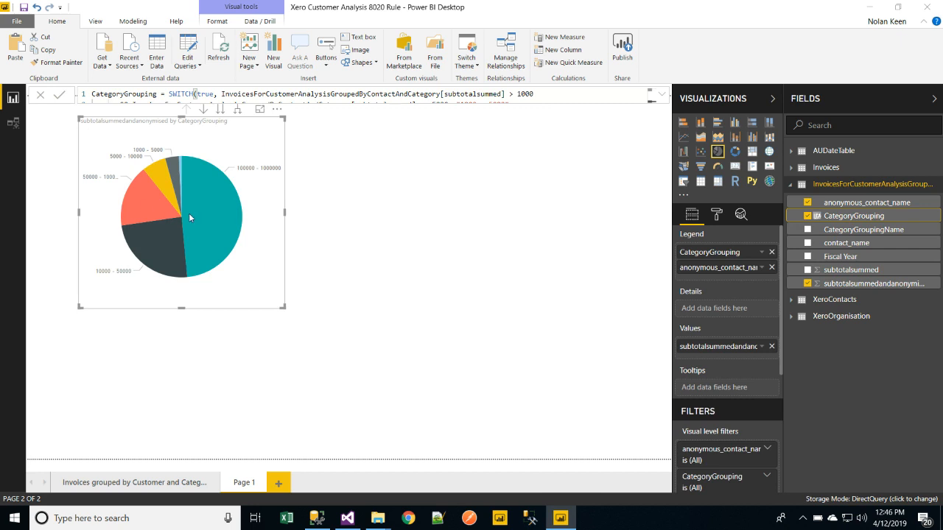
{"action": "mouse_move", "coordinate": [189, 215]}
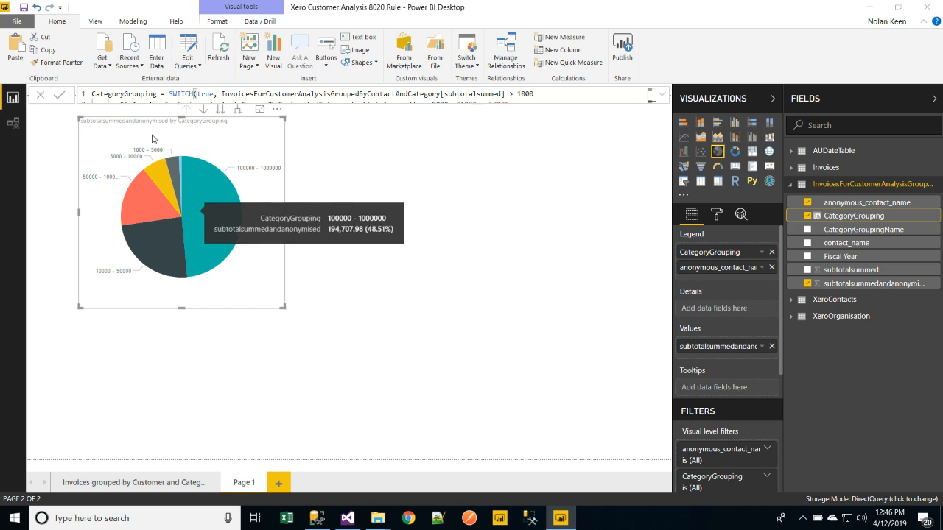
{"action": "left_click_drag", "start_coordinate": [152, 136], "coordinate": [114, 131]}
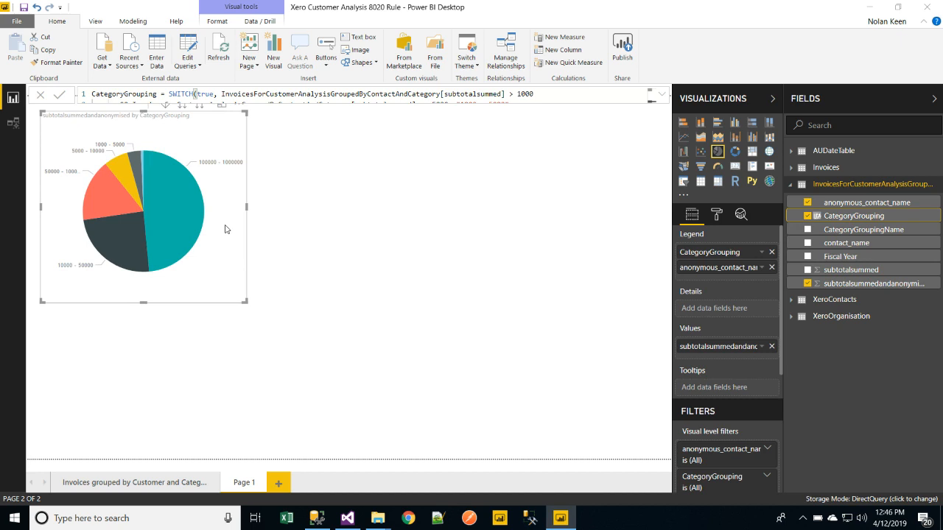
Step: Build a table below the pie chart with anonymous_contact_name, Fiscal Year, CategoryGrouping and subtotalsummedandanonymised, widened to fit all four columns
{"action": "left_click", "coordinate": [350, 313]}
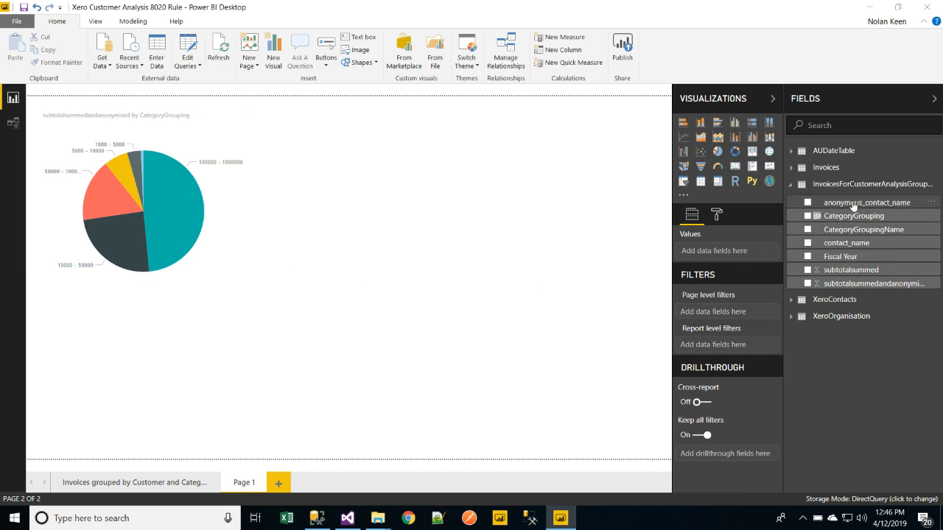
{"action": "left_click_drag", "start_coordinate": [855, 204], "coordinate": [116, 341]}
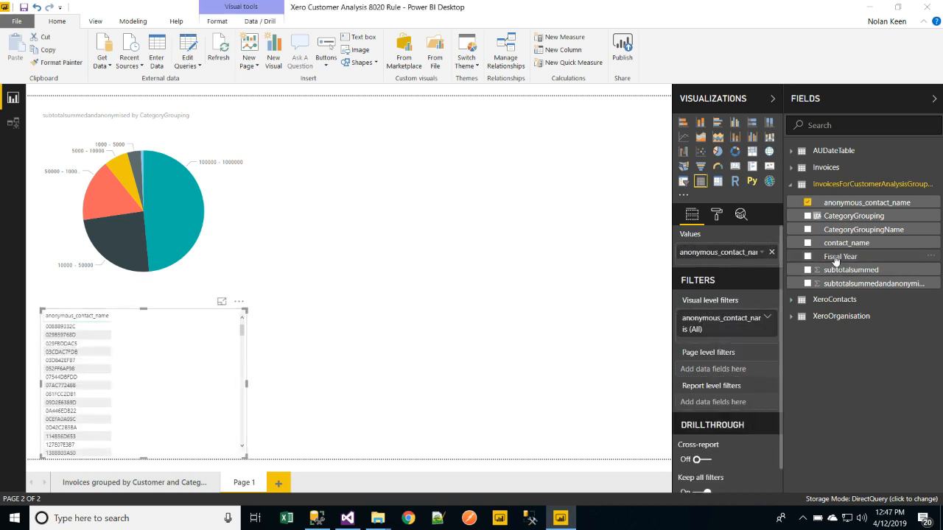
{"action": "left_click_drag", "start_coordinate": [838, 258], "coordinate": [168, 379]}
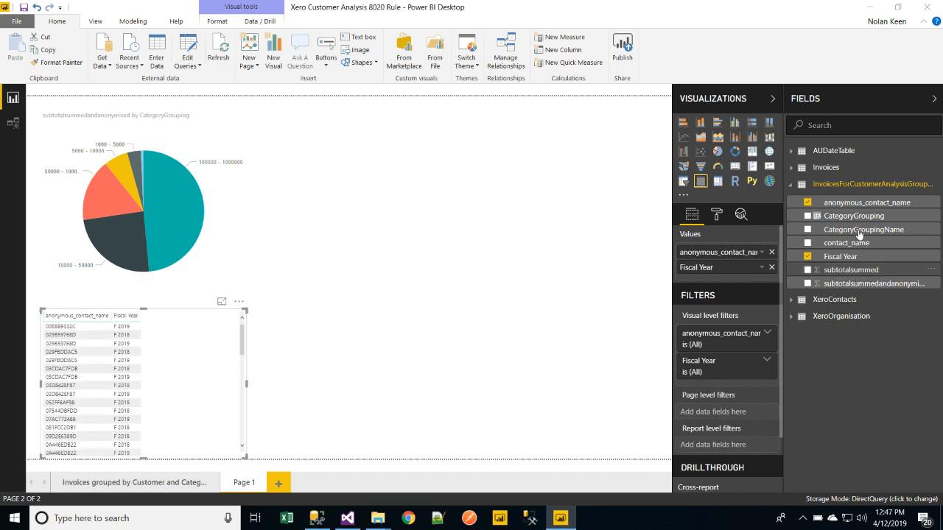
{"action": "left_click_drag", "start_coordinate": [853, 218], "coordinate": [213, 376]}
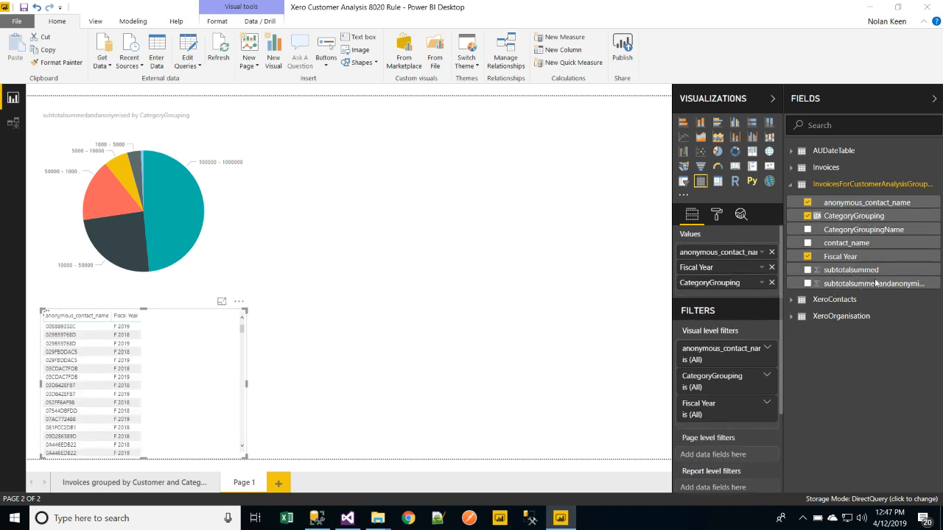
{"action": "left_click_drag", "start_coordinate": [875, 285], "coordinate": [228, 390]}
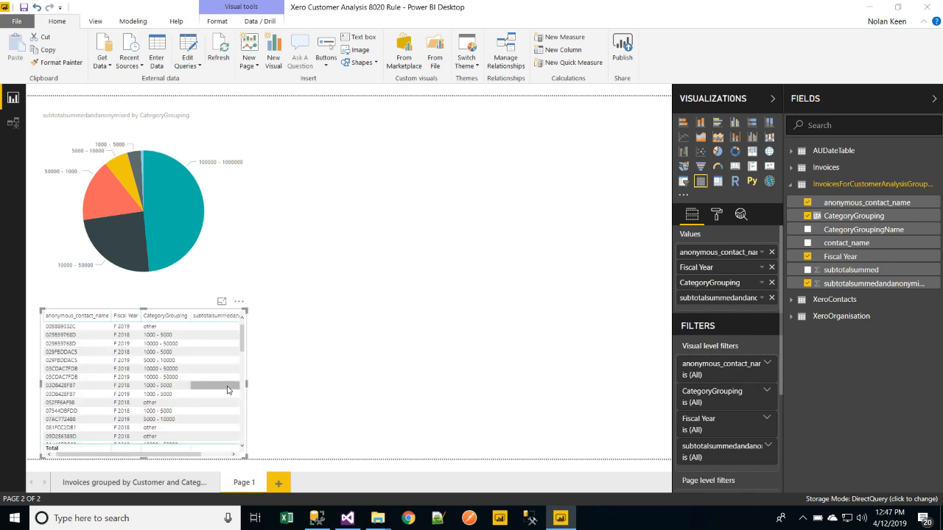
{"action": "left_click_drag", "start_coordinate": [263, 388], "coordinate": [358, 398]}
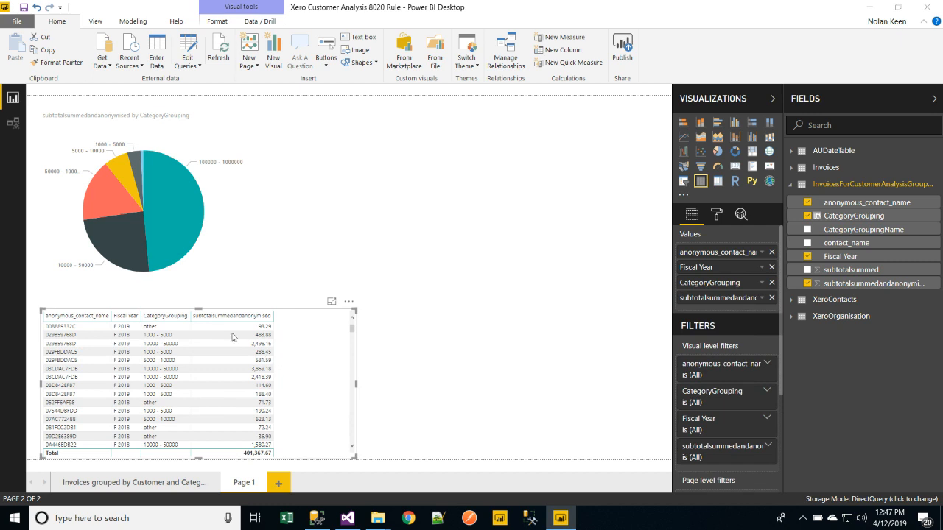
Step: Cross-filter the table by the 10000 - 50000 pie slice to examine its customers, and clear the selection
{"action": "left_click", "coordinate": [124, 251]}
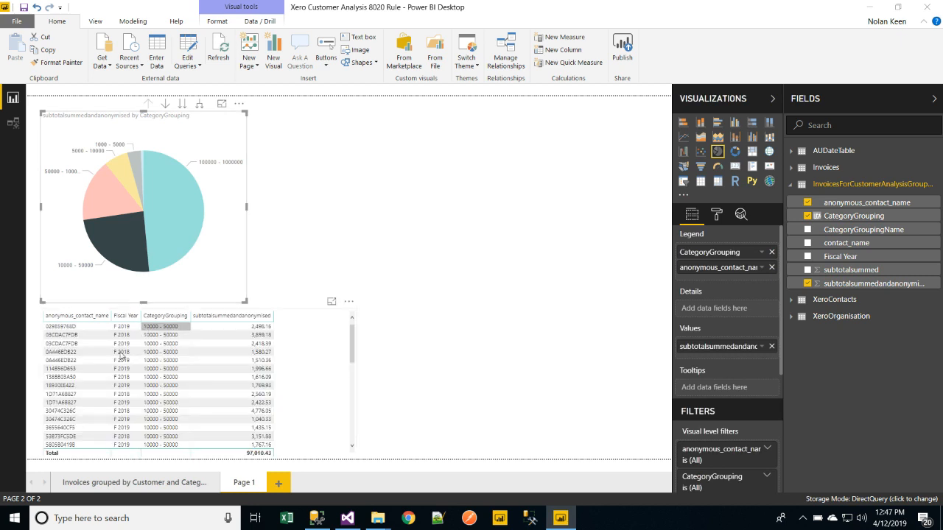
{"action": "left_click", "coordinate": [118, 252]}
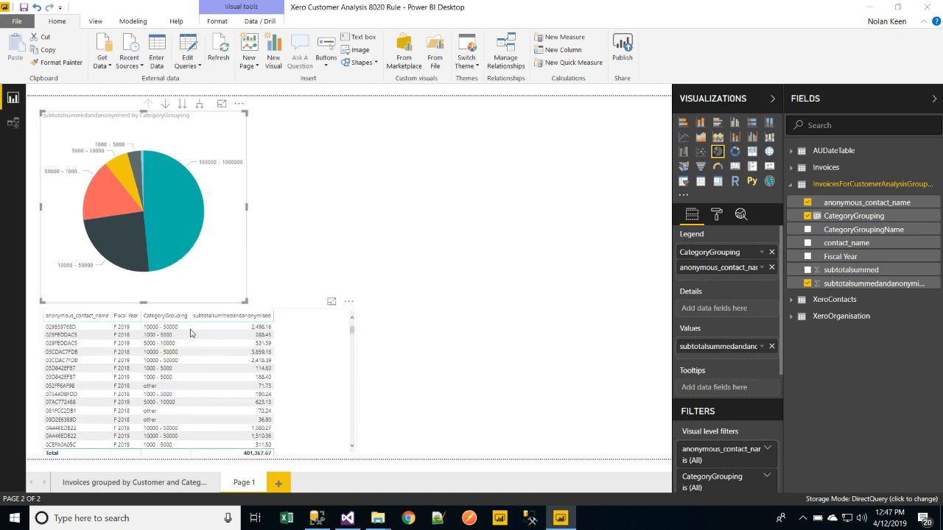
Step: Add a Fiscal Year slicer on the empty page area beside the pie chart
{"action": "left_click", "coordinate": [375, 177]}
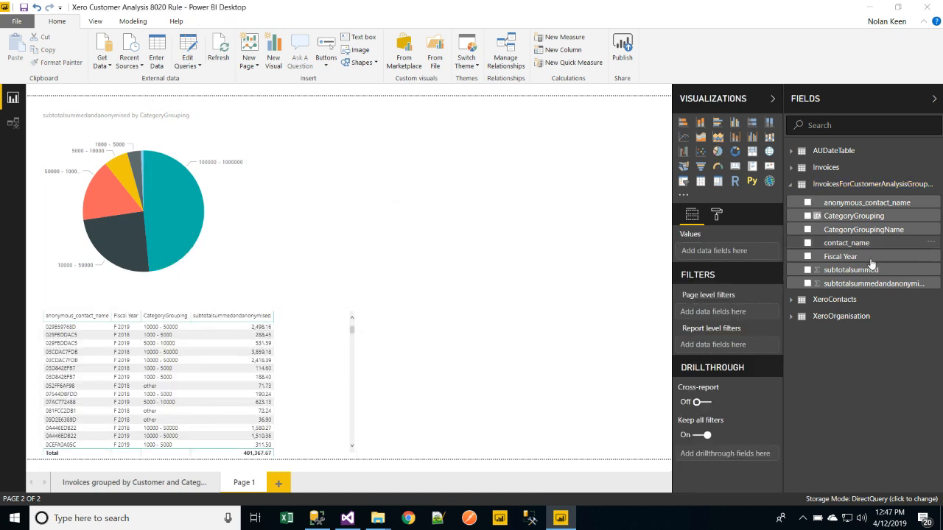
{"action": "left_click_drag", "start_coordinate": [855, 258], "coordinate": [437, 152]}
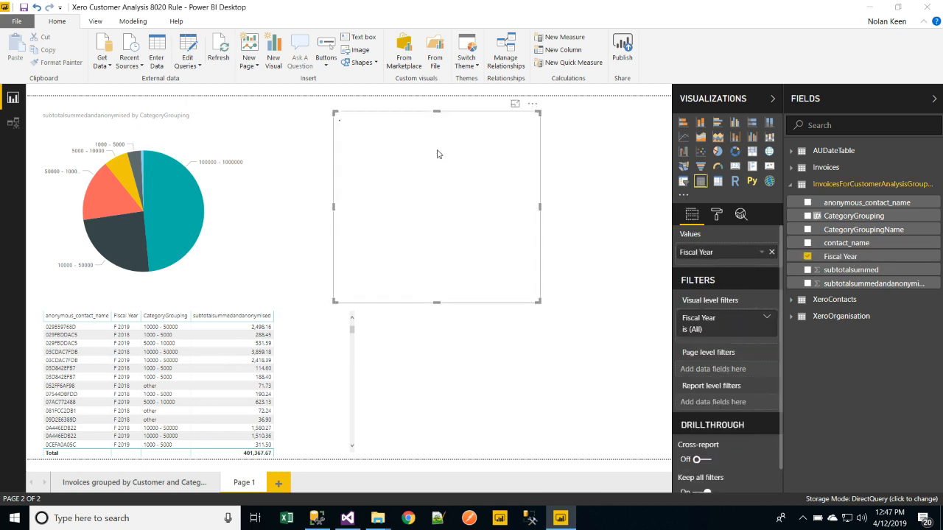
{"action": "left_click", "coordinate": [683, 183]}
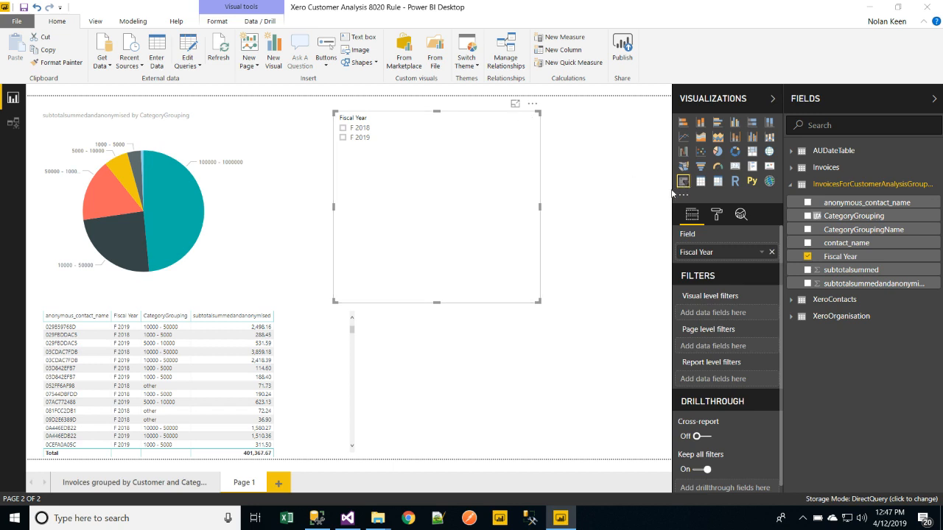
Step: Set the Fiscal Year slicer's orientation to Horizontal and shrink it to about 382 wide and 94 high
{"action": "left_click", "coordinate": [716, 216]}
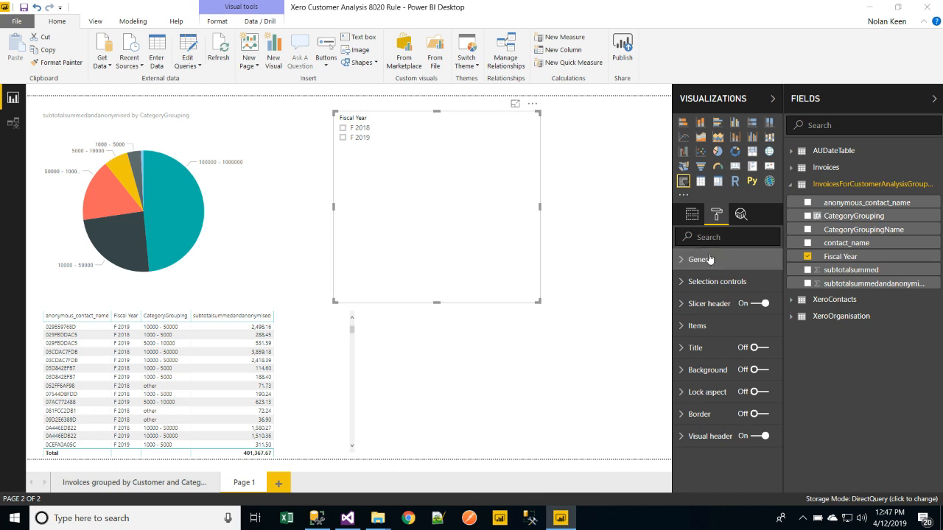
{"action": "left_click", "coordinate": [709, 259]}
{"action": "scroll", "coordinate": [741, 344], "scroll_direction": "down", "scroll_amount": 1}
{"action": "scroll", "coordinate": [740, 344], "scroll_direction": "down", "scroll_amount": 4}
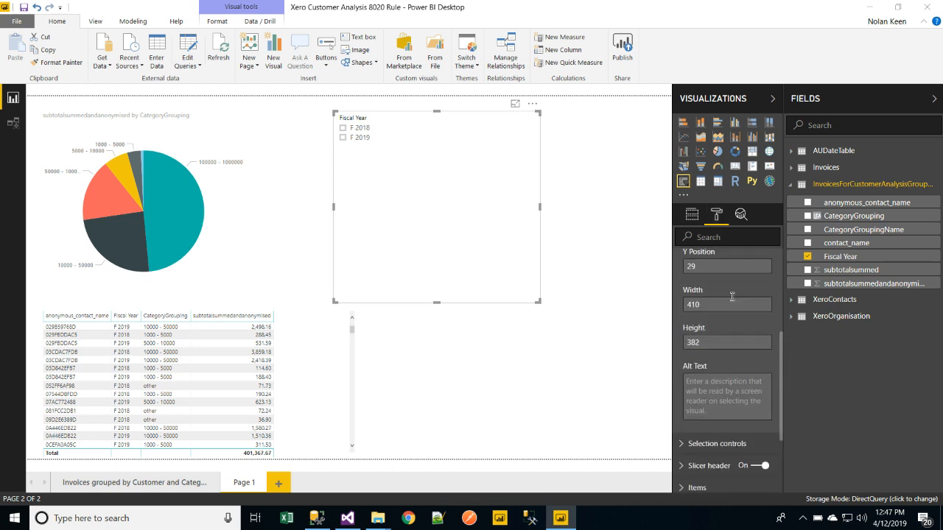
{"action": "scroll", "coordinate": [730, 296], "scroll_direction": "up", "scroll_amount": 2}
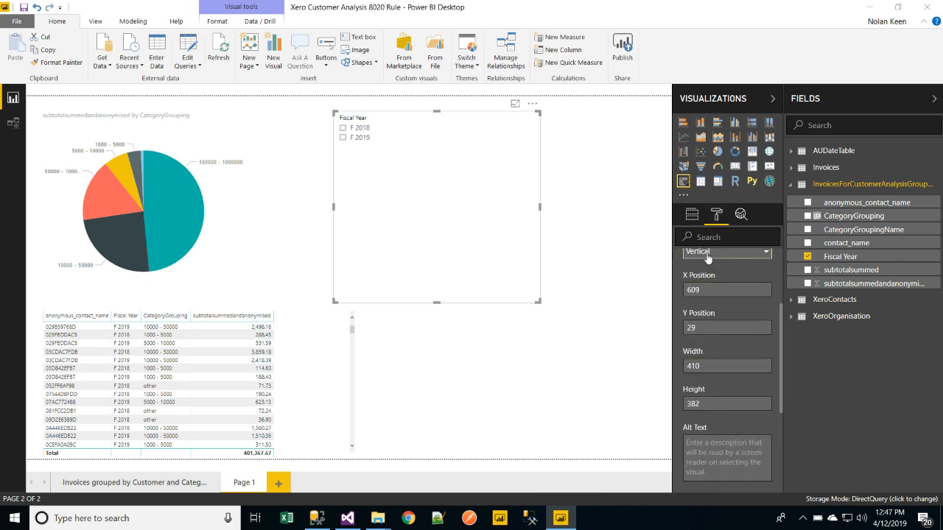
{"action": "left_click", "coordinate": [708, 254]}
{"action": "left_click", "coordinate": [711, 283]}
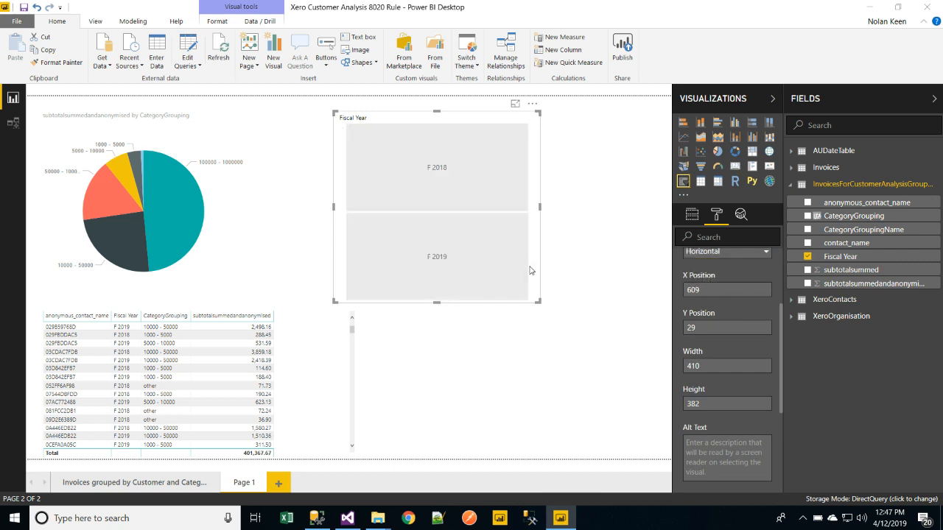
{"action": "left_click_drag", "start_coordinate": [539, 301], "coordinate": [522, 156]}
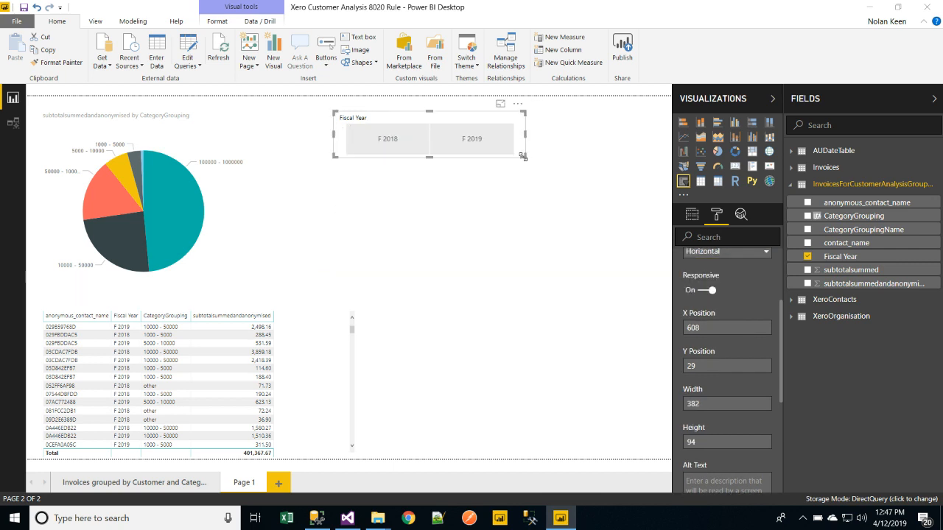
Step: Filter the page to F 2019 with the slicer and sort the table by CategoryGrouping in ascending order
{"action": "left_click", "coordinate": [473, 149]}
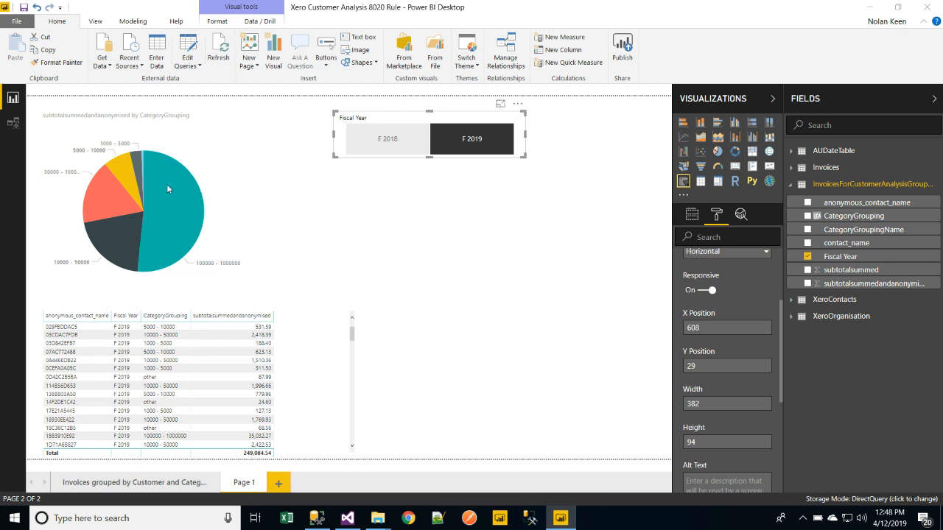
{"action": "mouse_move", "coordinate": [177, 191]}
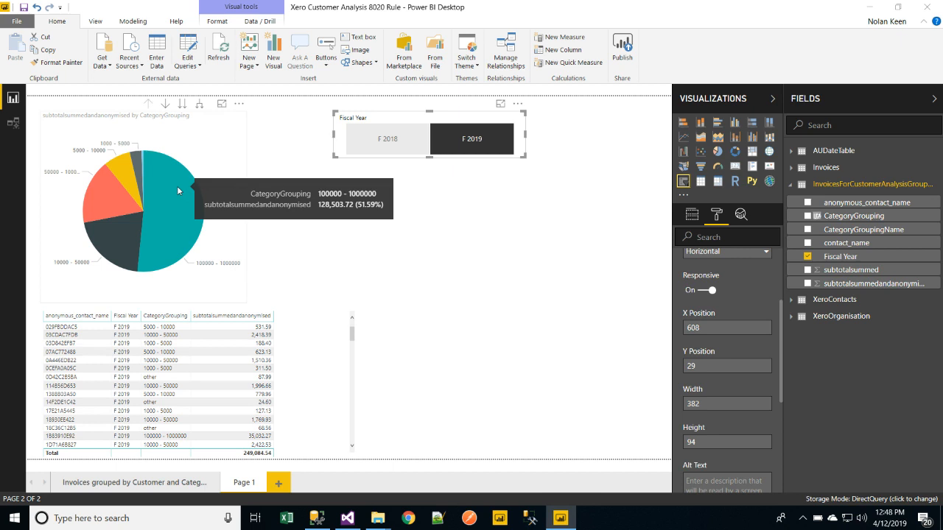
{"action": "left_click", "coordinate": [160, 318]}
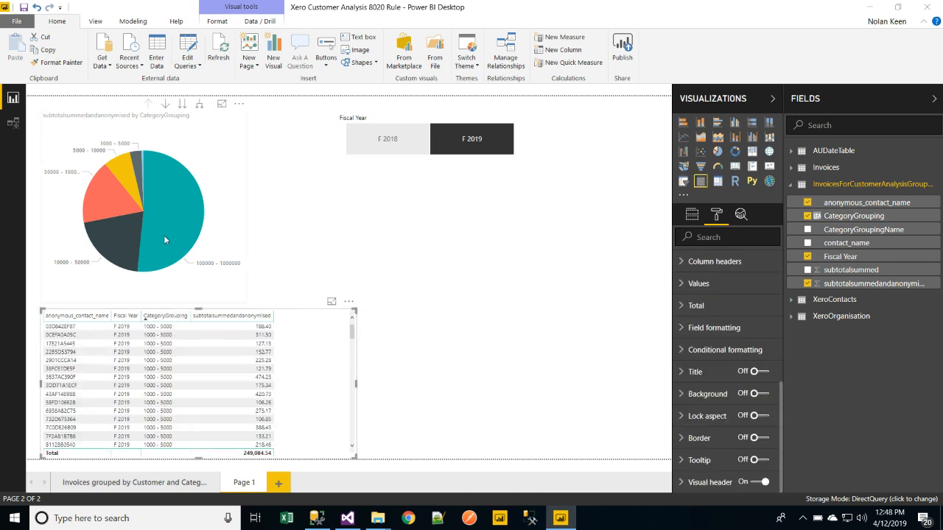
Step: Check the share of the 1000 - 5000 pie slice and its customers in the table, and clear the selection
{"action": "mouse_move", "coordinate": [137, 174]}
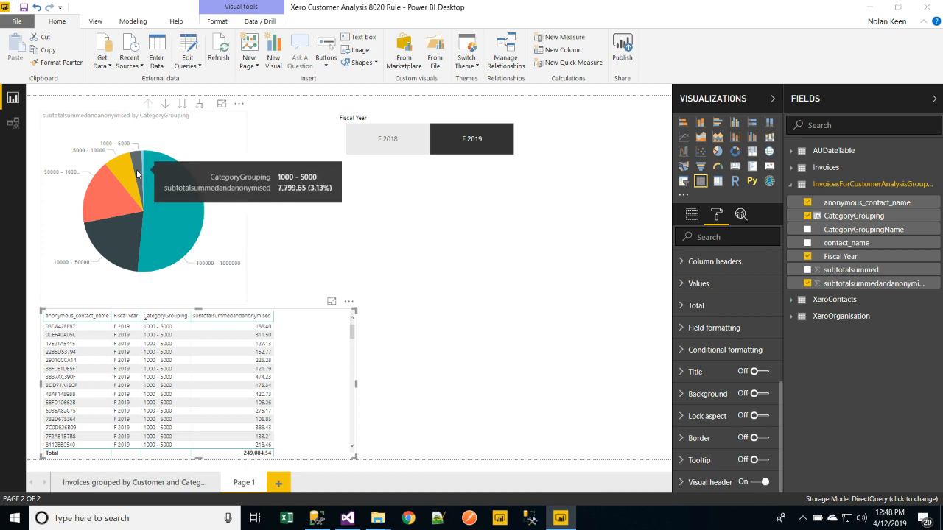
{"action": "left_click", "coordinate": [137, 173]}
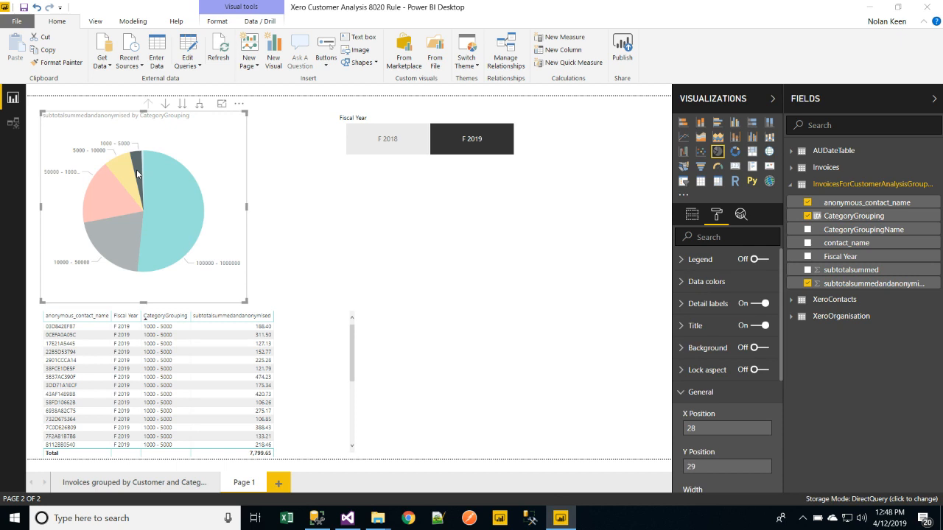
{"action": "left_click", "coordinate": [137, 173]}
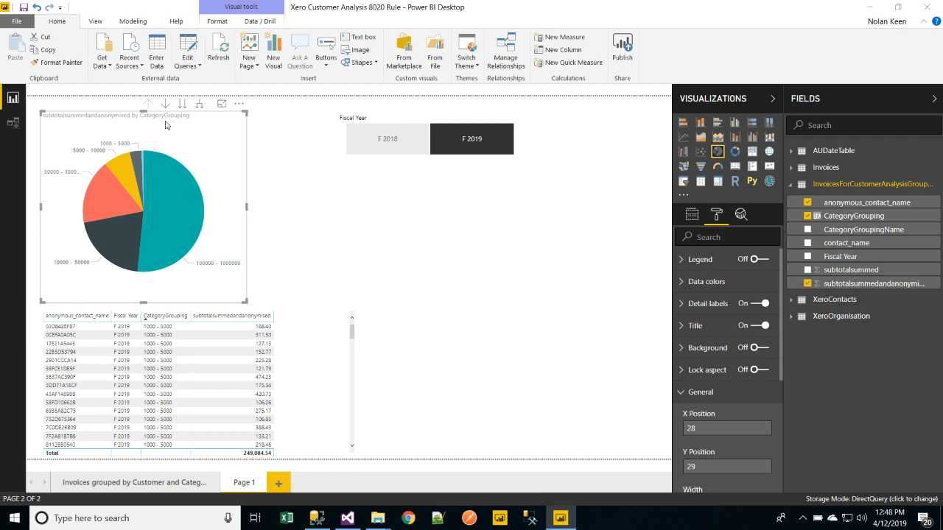
Step: Duplicate the pie chart, place the copy below the Fiscal Year slicer at about X 776, Y 169, and convert it to a clustered bar chart
{"action": "key", "text": "ctrl+c"}
{"action": "key", "text": "ctrl+v"}
{"action": "left_click_drag", "start_coordinate": [169, 136], "coordinate": [532, 205]}
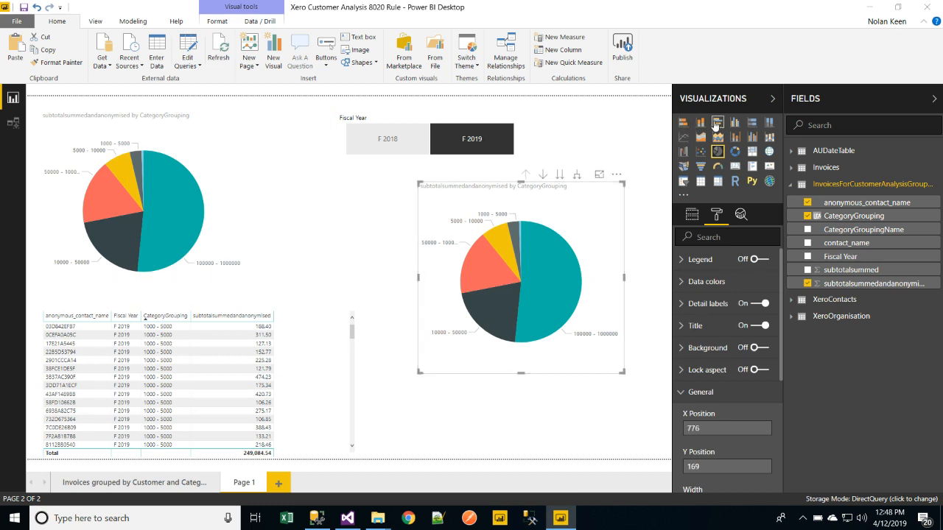
{"action": "left_click", "coordinate": [714, 125]}
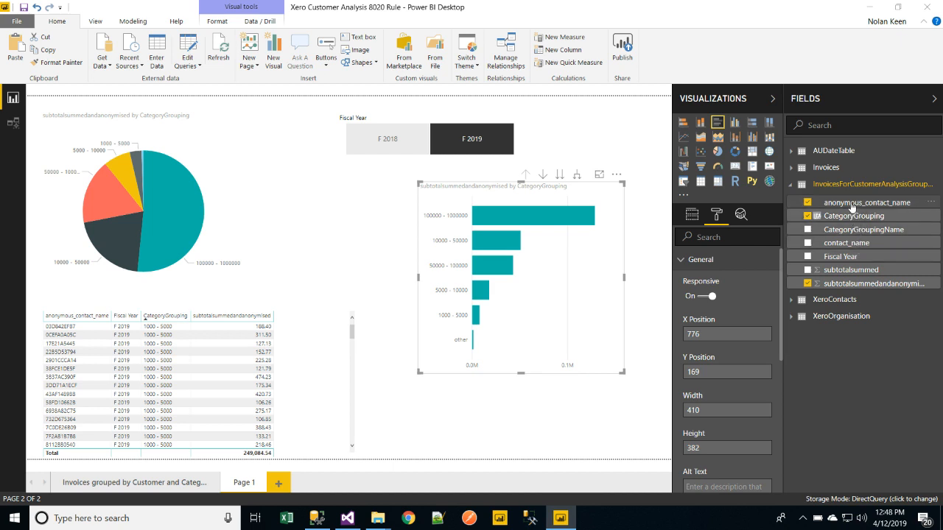
Step: Expand the bar chart's CategoryGrouping hierarchy down to anonymous_contact_name and look through the customer bars in each category
{"action": "left_click", "coordinate": [693, 217]}
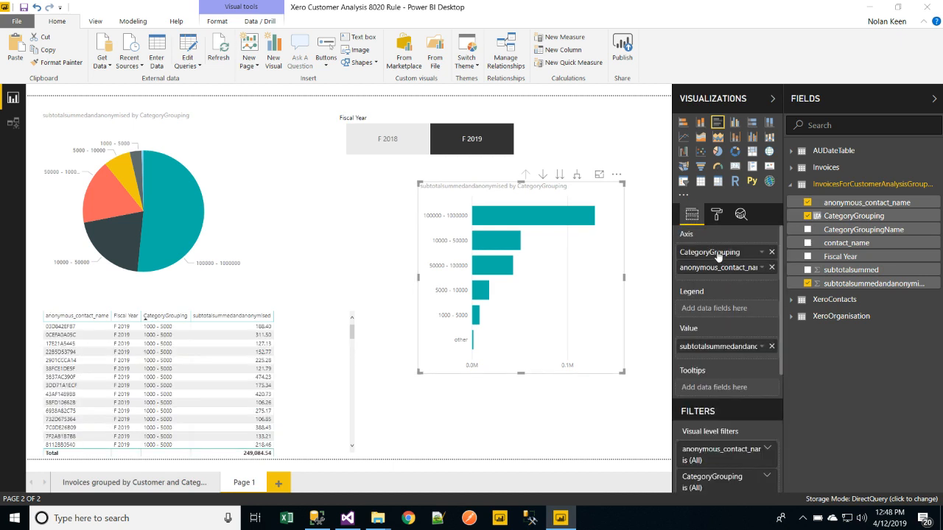
{"action": "left_click", "coordinate": [578, 176]}
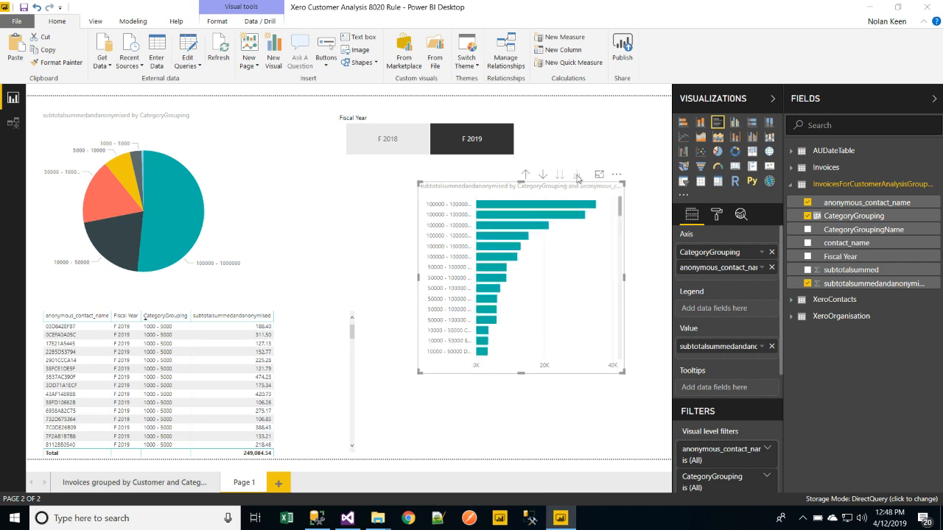
{"action": "left_click", "coordinate": [526, 175]}
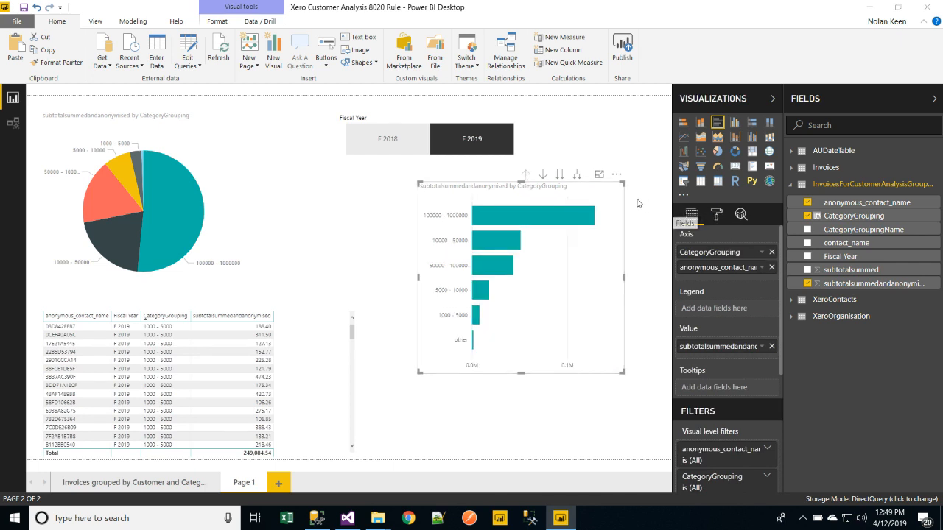
{"action": "left_click", "coordinate": [578, 177]}
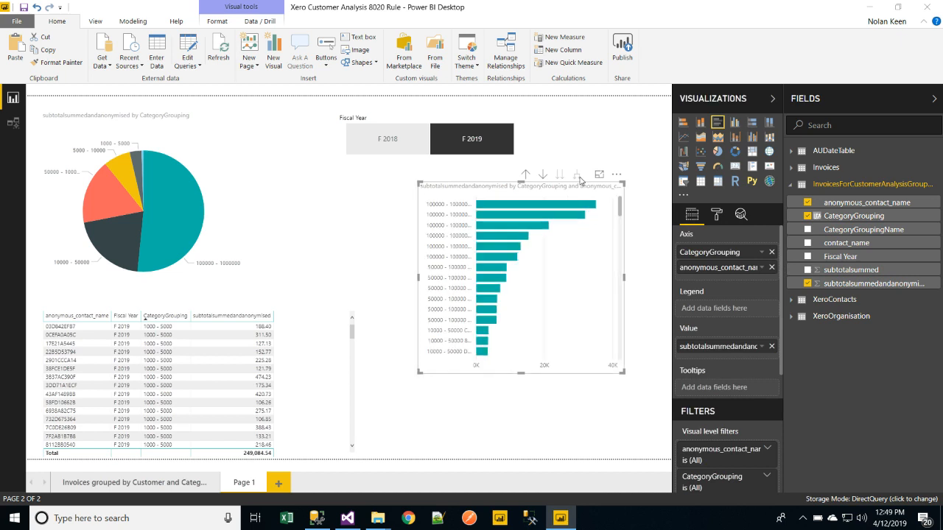
{"action": "scroll", "coordinate": [515, 235], "scroll_direction": "down", "scroll_amount": 3}
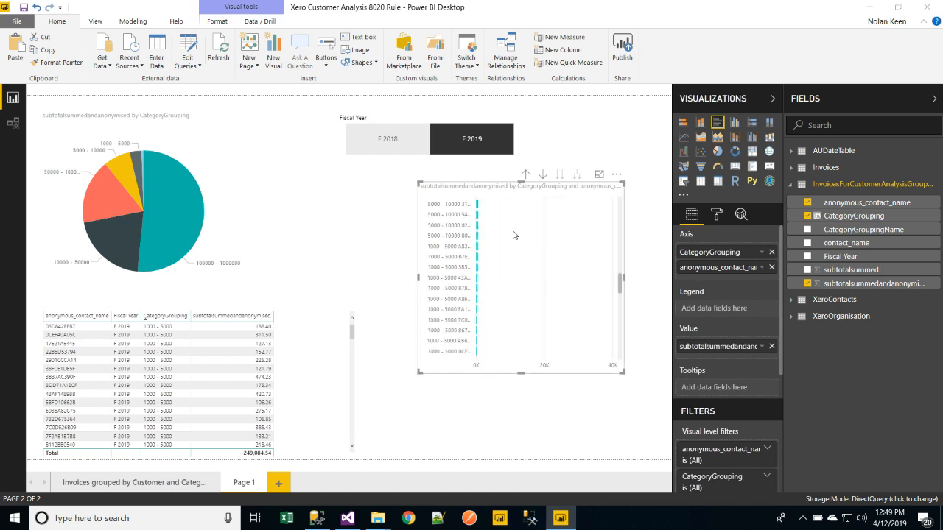
{"action": "scroll", "coordinate": [514, 235], "scroll_direction": "down", "scroll_amount": 5}
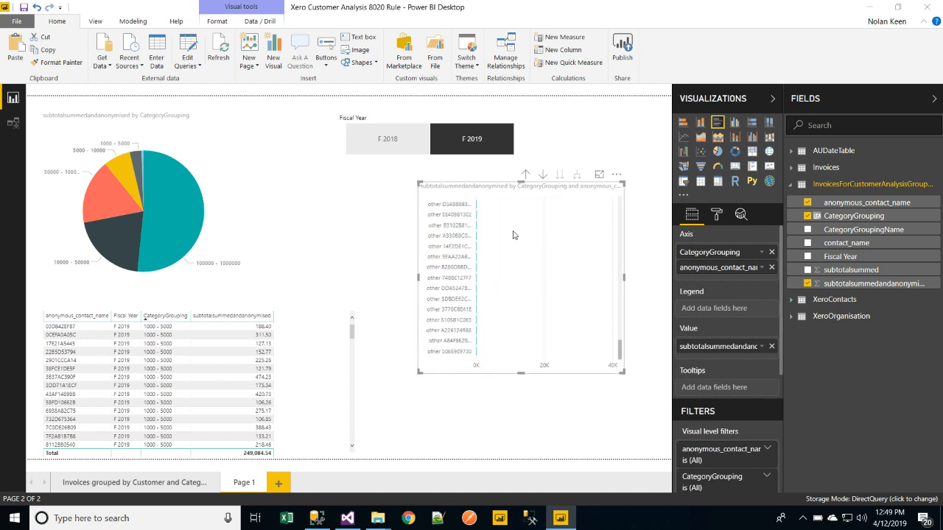
{"action": "scroll", "coordinate": [515, 235], "scroll_direction": "up", "scroll_amount": 10}
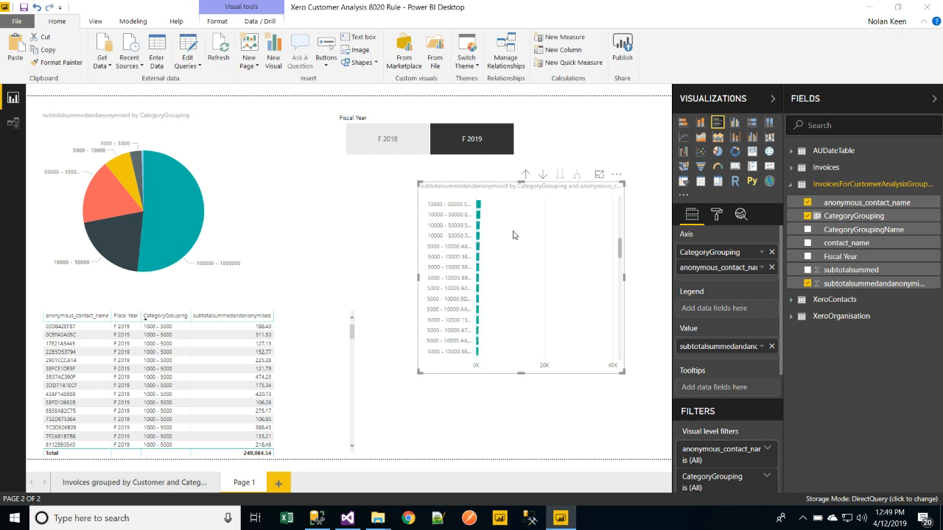
{"action": "mouse_move", "coordinate": [549, 228]}
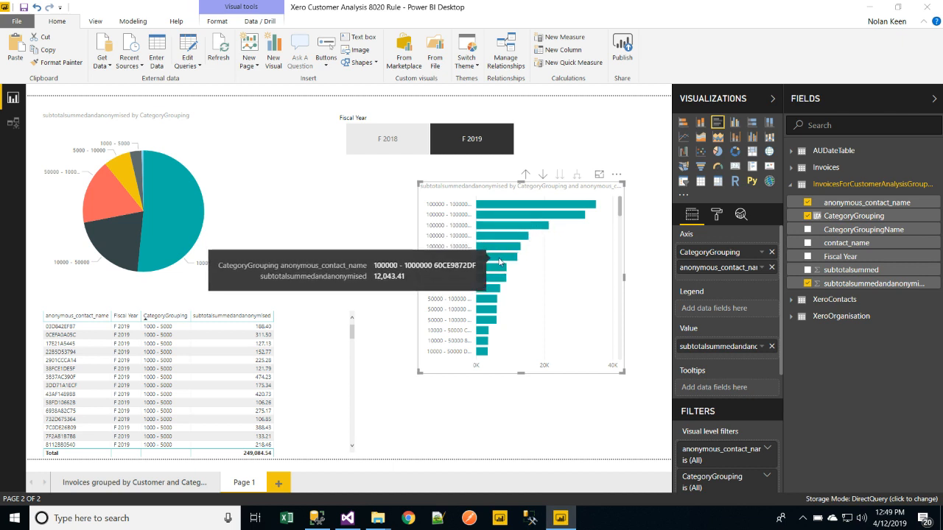
Step: Switch to Google Chrome
{"action": "key", "text": "alt+Tab"}
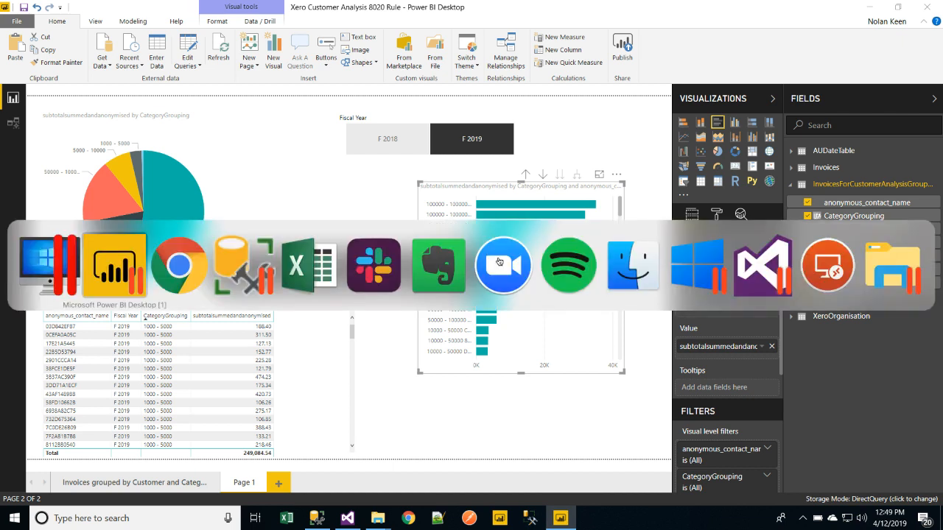
{"action": "key", "text": "alt+Tab"}
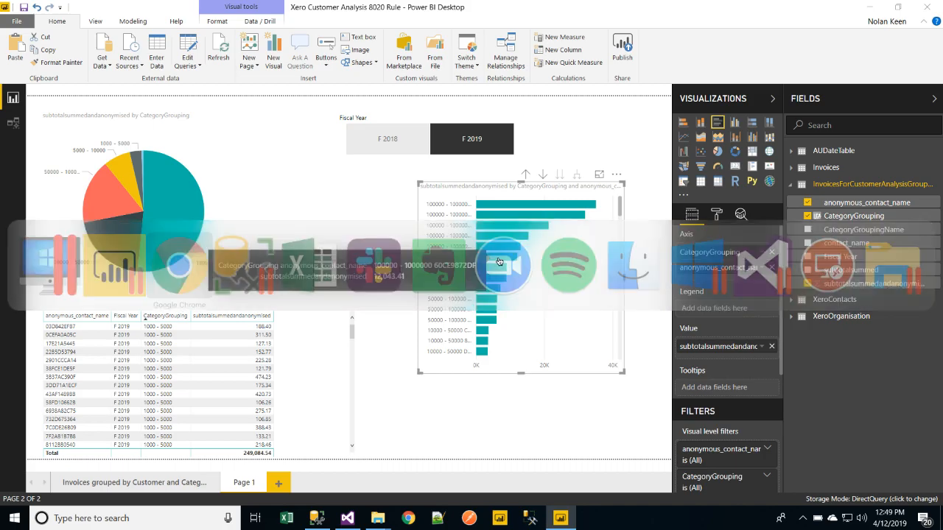